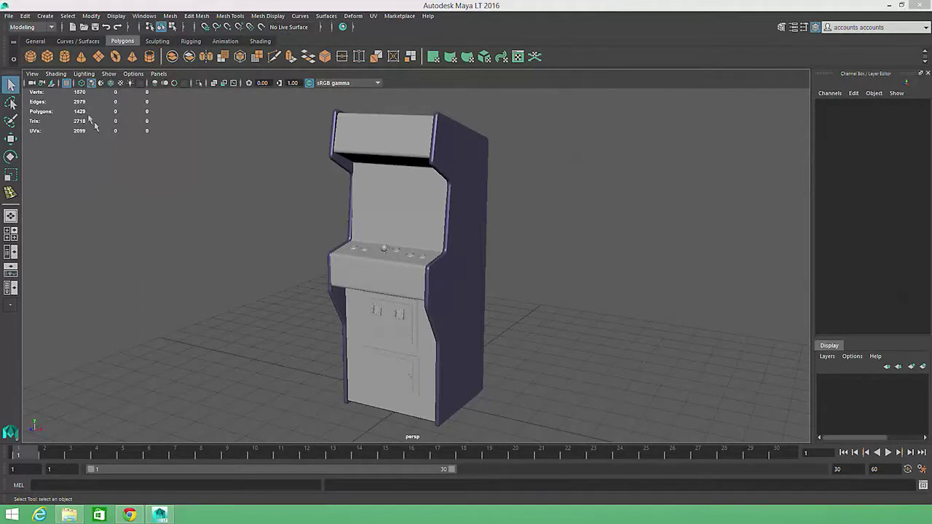
Start a new empty scene, discarding the arcade scene's unsaved changes.
{"action": "left_click", "coordinate": [8, 15]}
{"action": "left_click", "coordinate": [29, 34]}
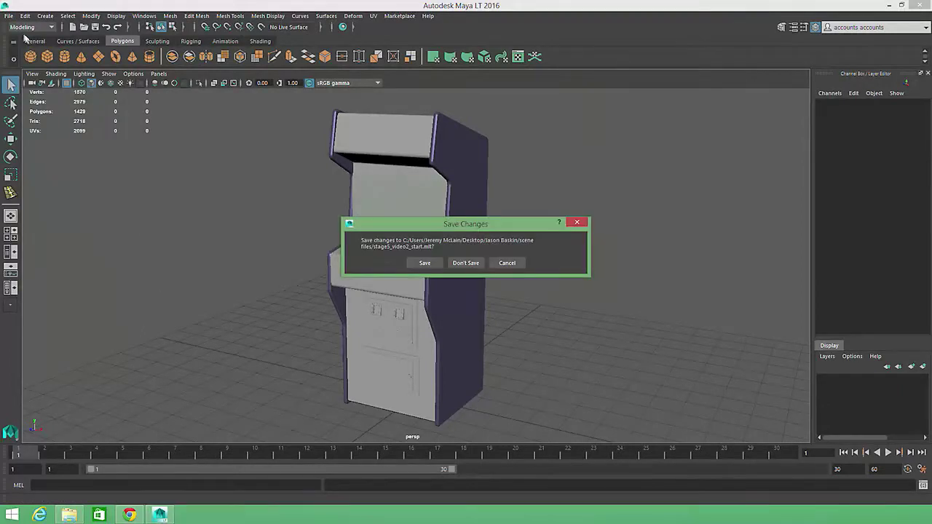
{"action": "left_click", "coordinate": [466, 263]}
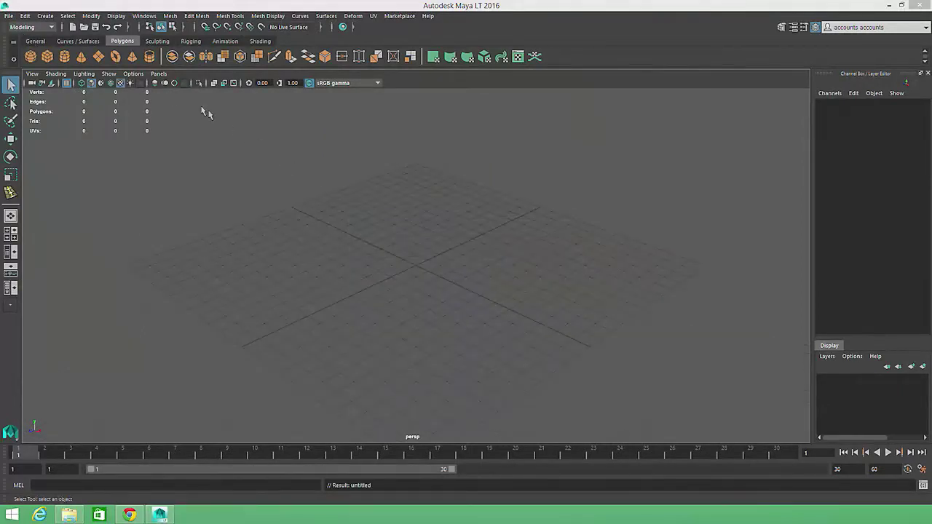
Create a polygon plane, frame it in the view, and show the material browser.
{"action": "left_click", "coordinate": [98, 56]}
{"action": "key", "text": "f"}
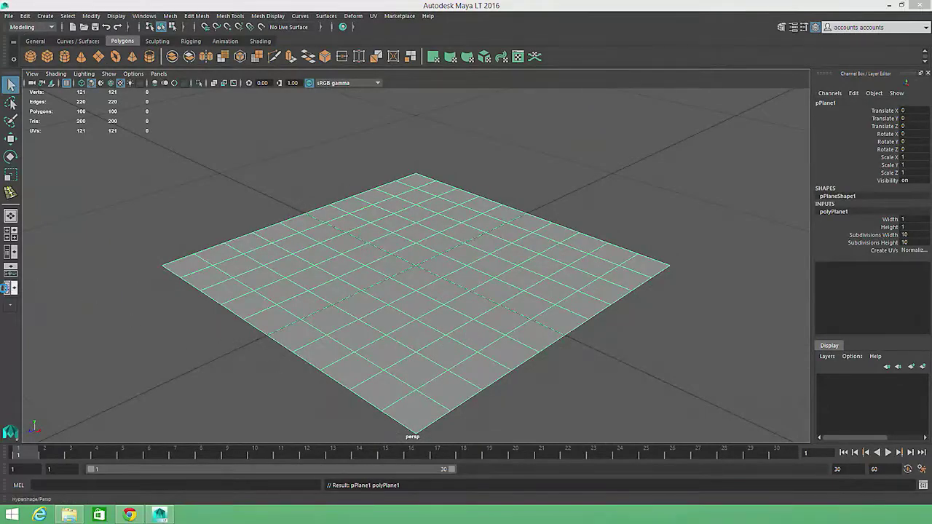
{"action": "left_click", "coordinate": [10, 288]}
Open phong1's attributes and bring up the texture choices for its Color.
{"action": "double_click", "coordinate": [51, 170]}
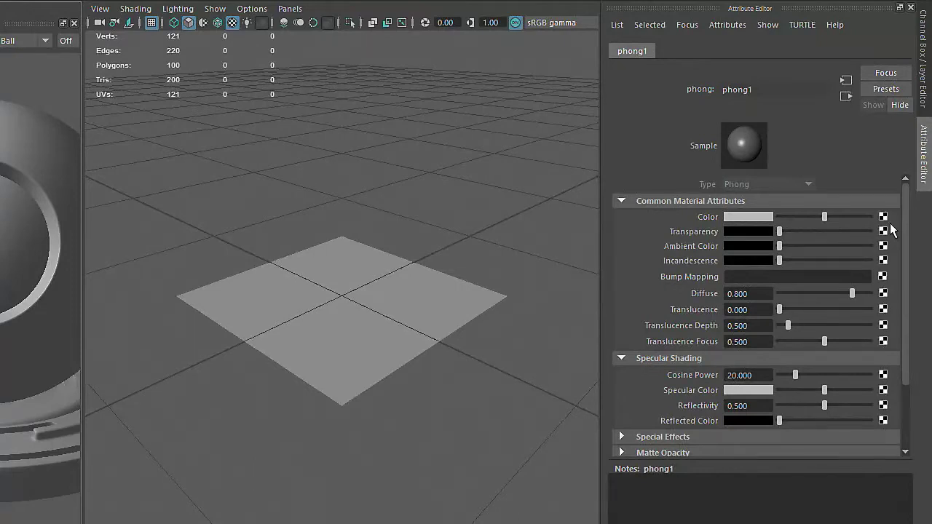
{"action": "left_click", "coordinate": [882, 217]}
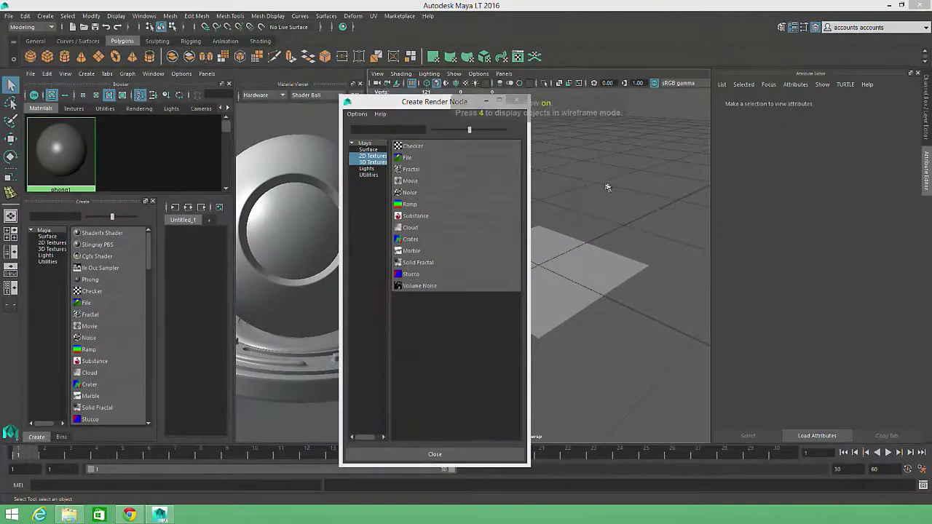
Switch to shaded display, connect a File texture (file1) to phong1's Color, and browse for its image.
{"action": "key", "text": "5"}
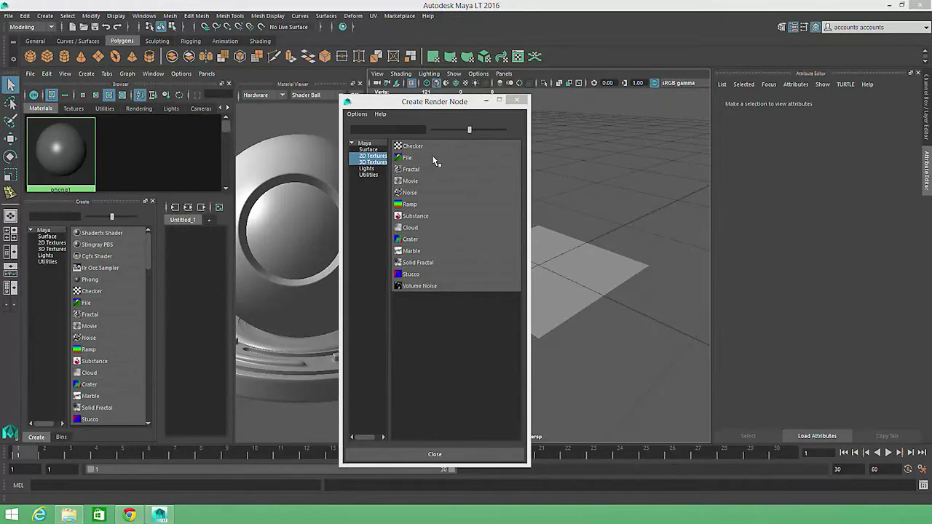
{"action": "left_click", "coordinate": [434, 158]}
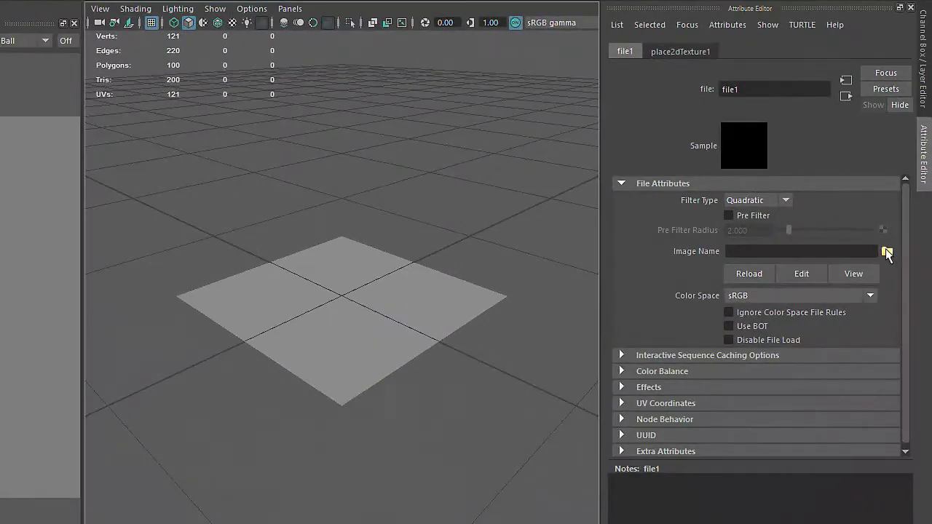
{"action": "left_click", "coordinate": [887, 252]}
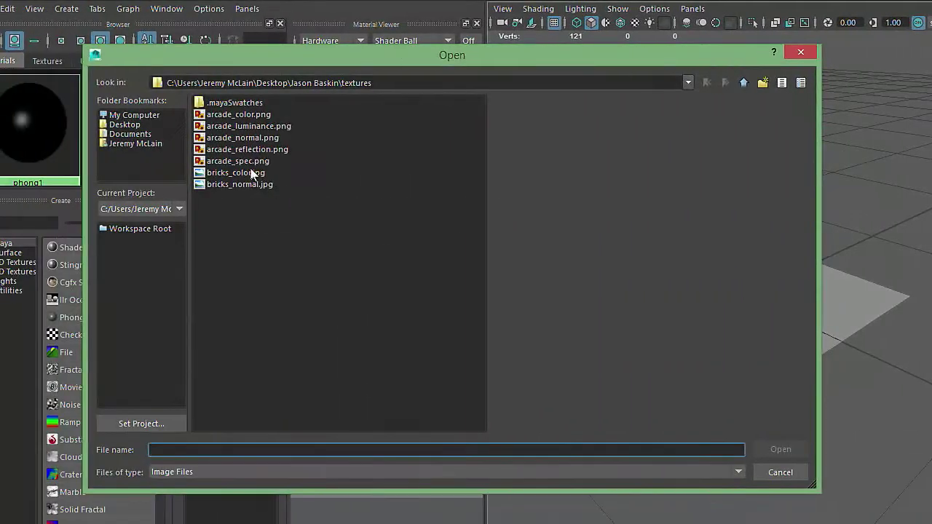
Load bricks_color.jpg into file1 and turn on textured display in the viewport.
{"action": "left_click", "coordinate": [251, 173]}
{"action": "left_click", "coordinate": [783, 450]}
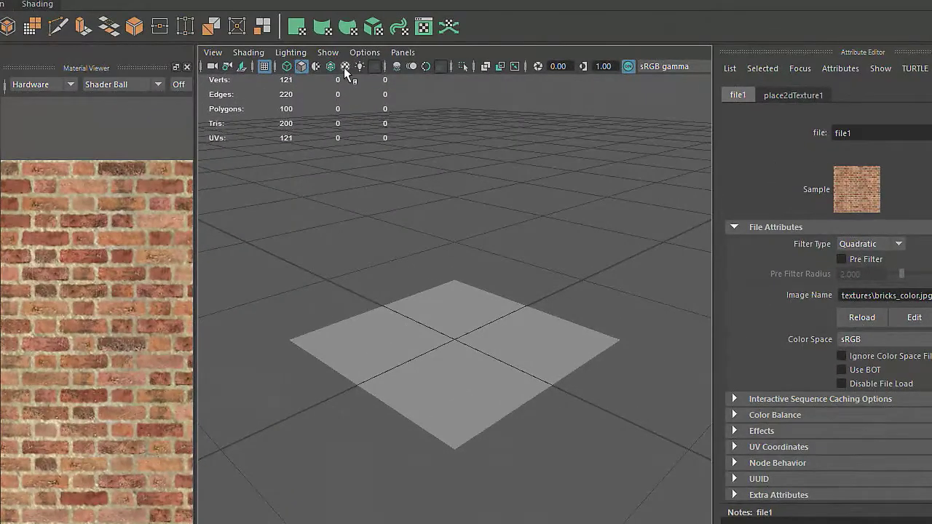
{"action": "left_click", "coordinate": [346, 67]}
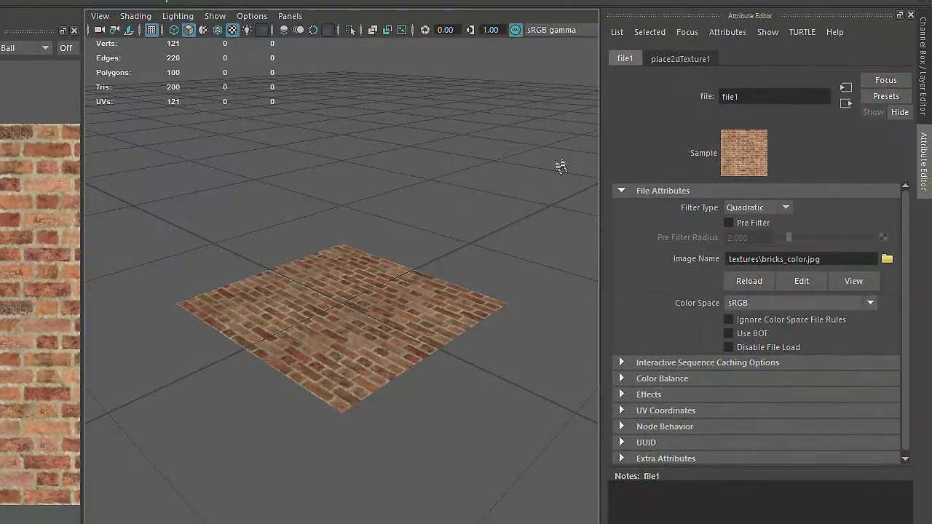
{"action": "left_click", "coordinate": [688, 60]}
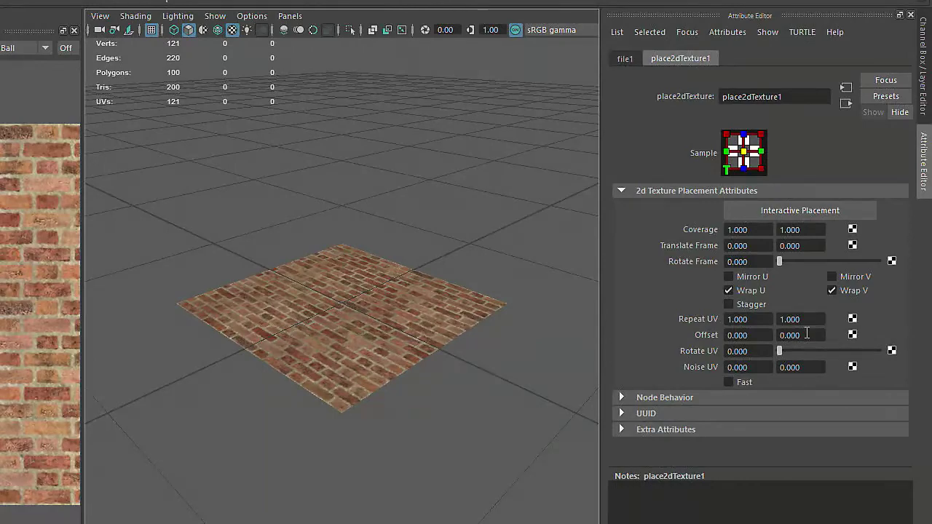
Test the texture rotation, reset it to 0, and try Coverage V 0.5 and 0.8 before restoring 1.
{"action": "mouse_move", "coordinate": [782, 260]}
{"action": "left_mouse_down"}
{"action": "mouse_move", "coordinate": [805, 260]}
{"action": "mouse_move", "coordinate": [777, 260]}
{"action": "left_mouse_up"}
{"action": "left_click_drag", "start_coordinate": [810, 230], "coordinate": [777, 231]}
{"action": "type", "text": "0.5"}
{"action": "key", "text": "Return"}
{"action": "type", "text": "0.8"}
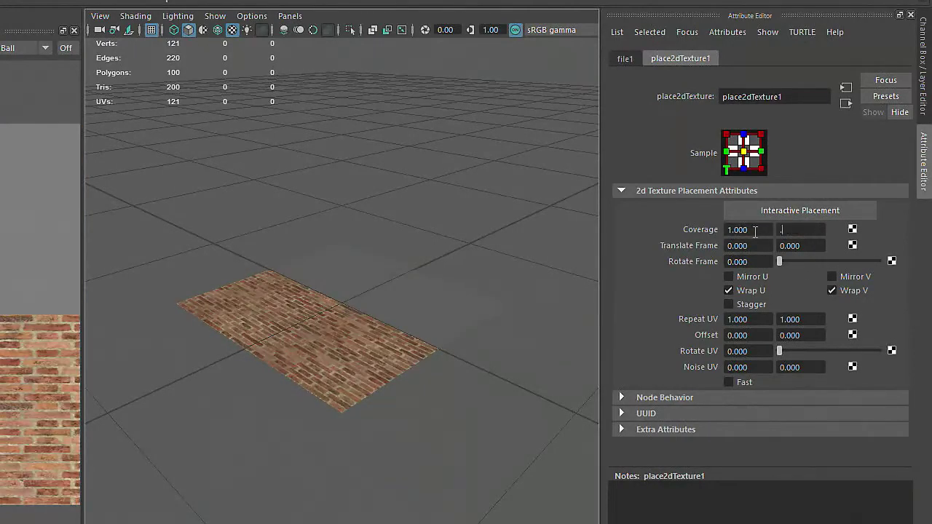
{"action": "key", "text": "Return"}
{"action": "type", "text": "1"}
{"action": "key", "text": "Return"}
Try Coverage U values 0.2 and 0.5, then restore it to 1.
{"action": "left_click_drag", "start_coordinate": [749, 230], "coordinate": [728, 231]}
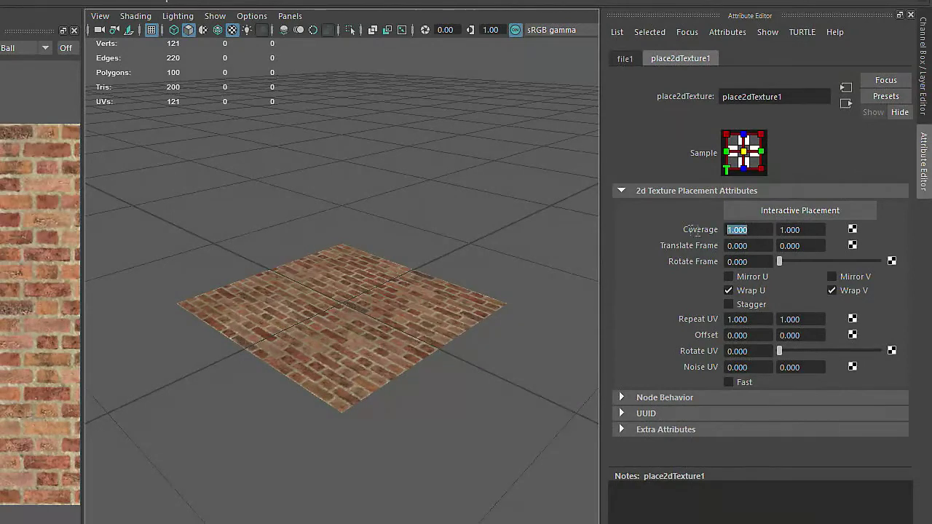
{"action": "type", "text": "0.2"}
{"action": "key", "text": "Return"}
{"action": "type", "text": "0.5"}
{"action": "key", "text": "Return"}
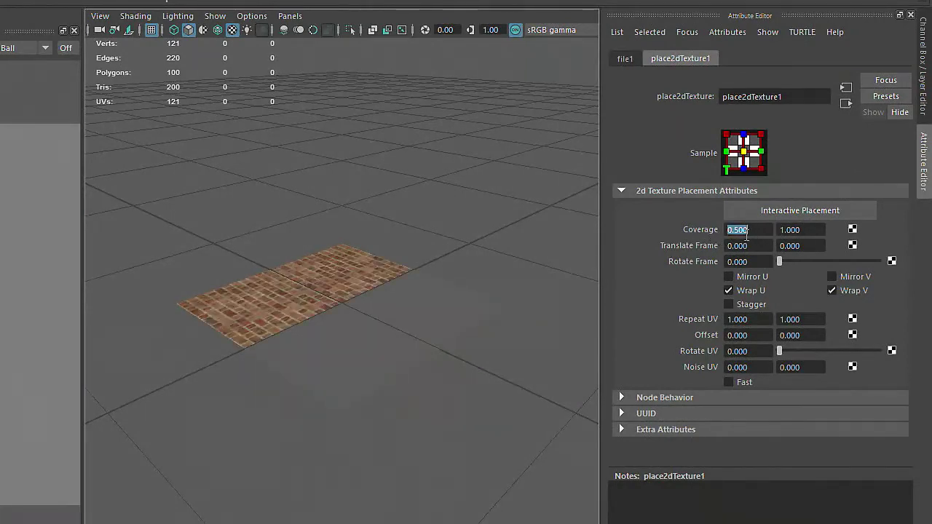
{"action": "type", "text": "1"}
{"action": "key", "text": "Return"}
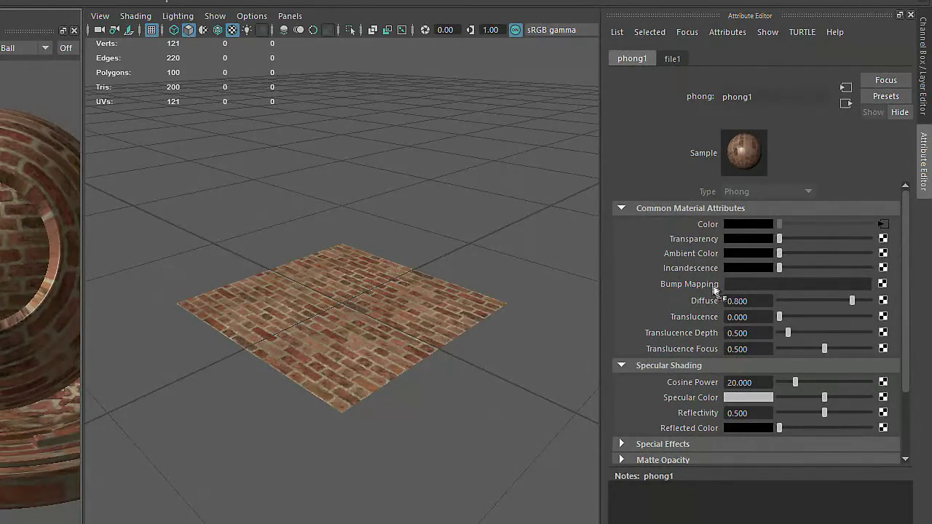
Add a File-based bump map (bump2d1 with file2) to phong1 and browse for file2's image.
{"action": "left_click", "coordinate": [883, 285]}
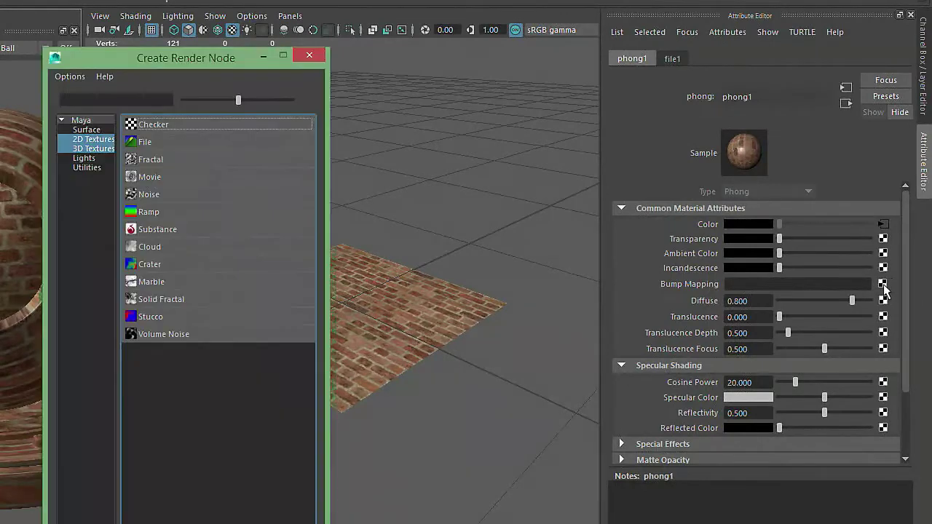
{"action": "left_click", "coordinate": [145, 142]}
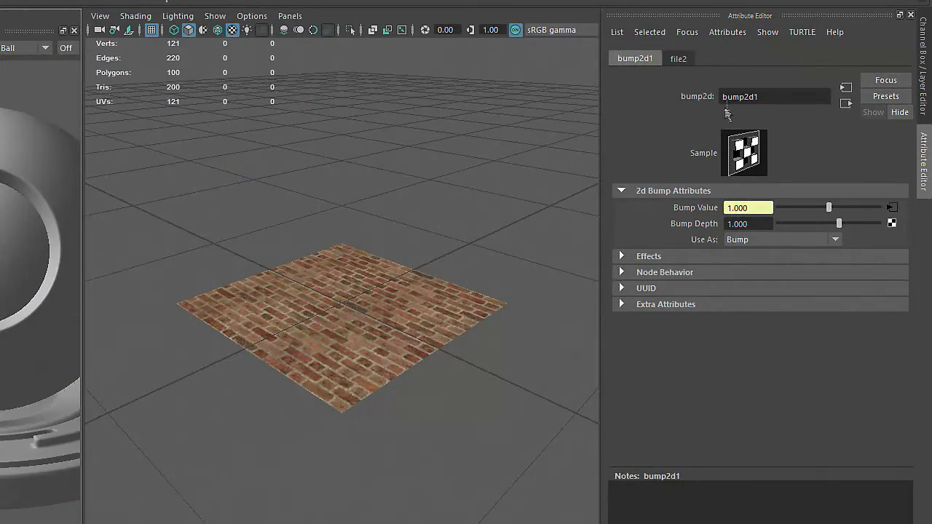
{"action": "left_click", "coordinate": [683, 57]}
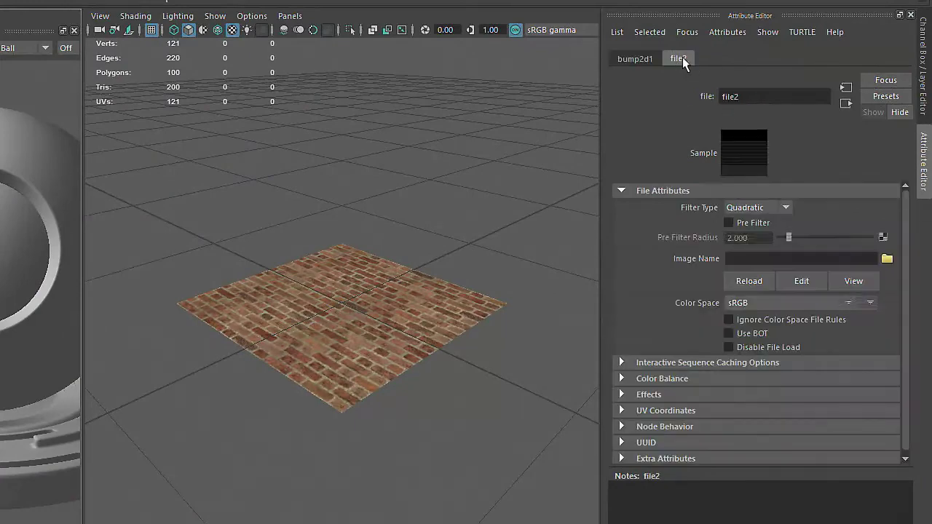
{"action": "left_click", "coordinate": [888, 259]}
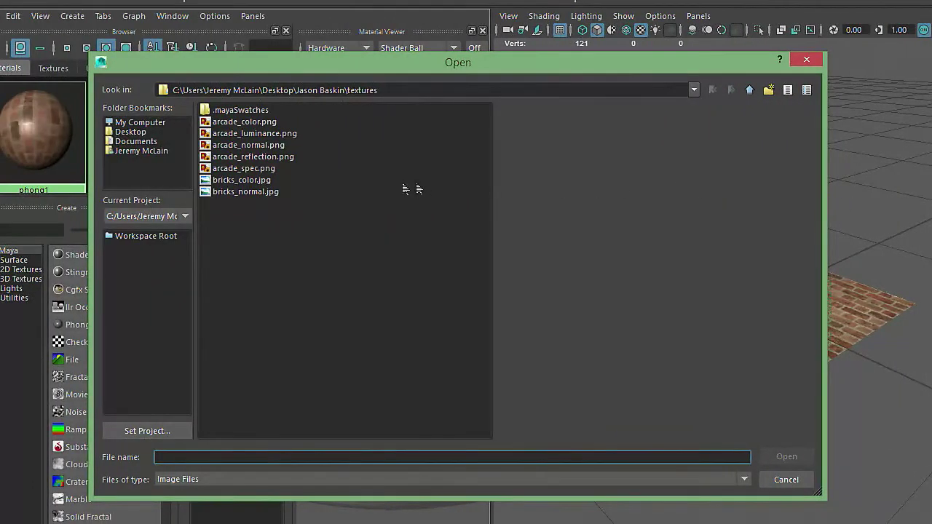
Load bricks_normal.jpg into file2 and return to the bump2d1 settings.
{"action": "left_click", "coordinate": [239, 192]}
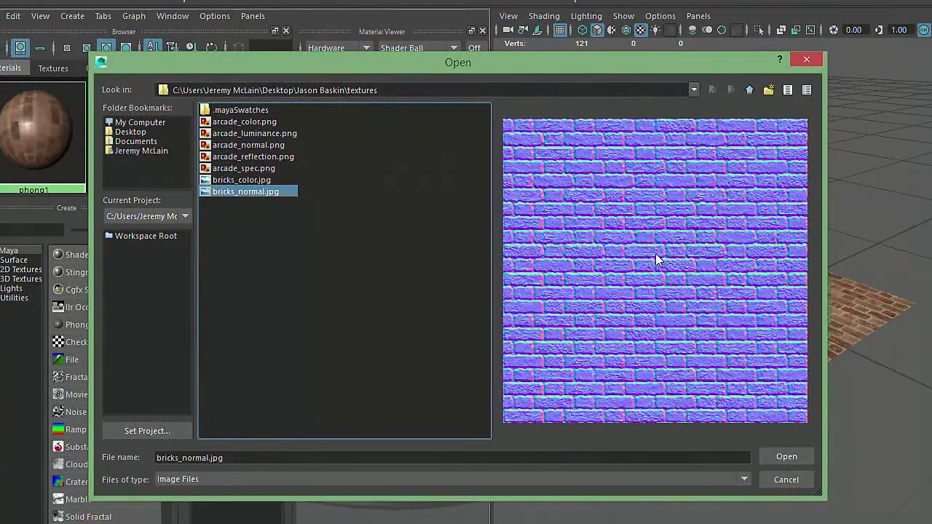
{"action": "left_click", "coordinate": [787, 457]}
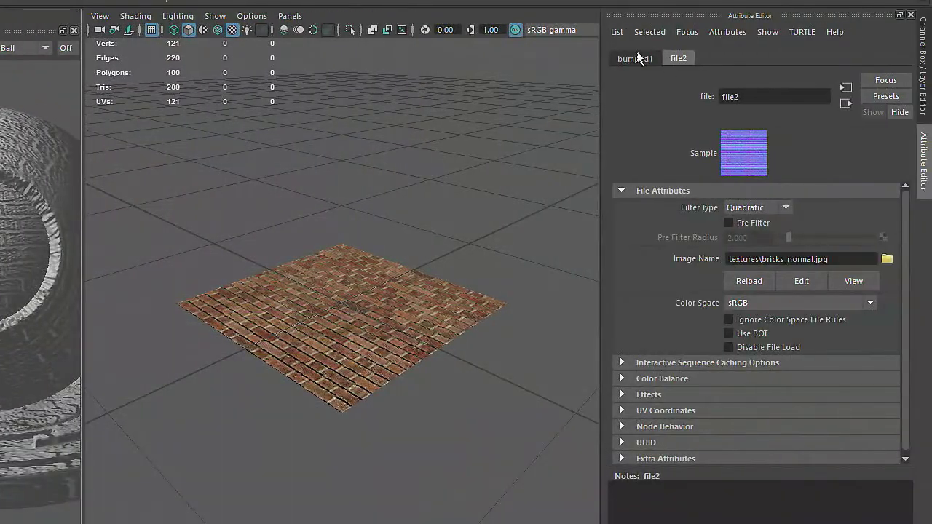
{"action": "left_click", "coordinate": [634, 58]}
Set bump2d1 to Tangent Space Normals with Bump Depth -0.630 and inspect the brick relief.
{"action": "left_click", "coordinate": [747, 240]}
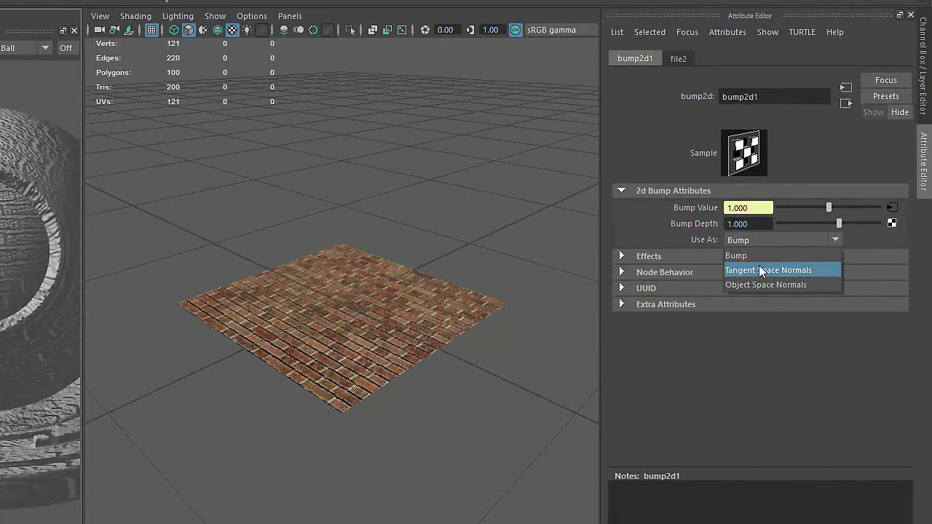
{"action": "left_click", "coordinate": [762, 271]}
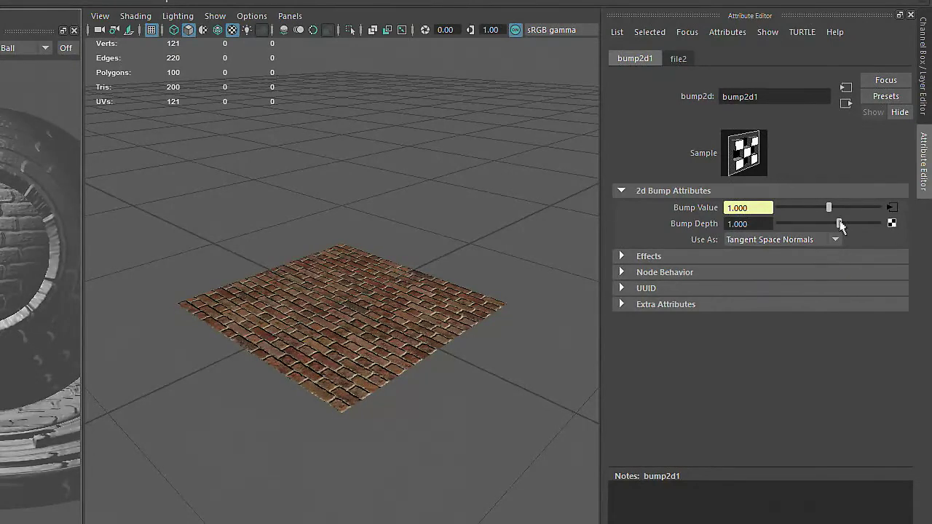
{"action": "mouse_move", "coordinate": [842, 222]}
{"action": "left_mouse_down"}
{"action": "mouse_move", "coordinate": [804, 231]}
{"action": "mouse_move", "coordinate": [838, 236]}
{"action": "mouse_move", "coordinate": [813, 237]}
{"action": "mouse_move", "coordinate": [823, 231]}
{"action": "left_mouse_up"}
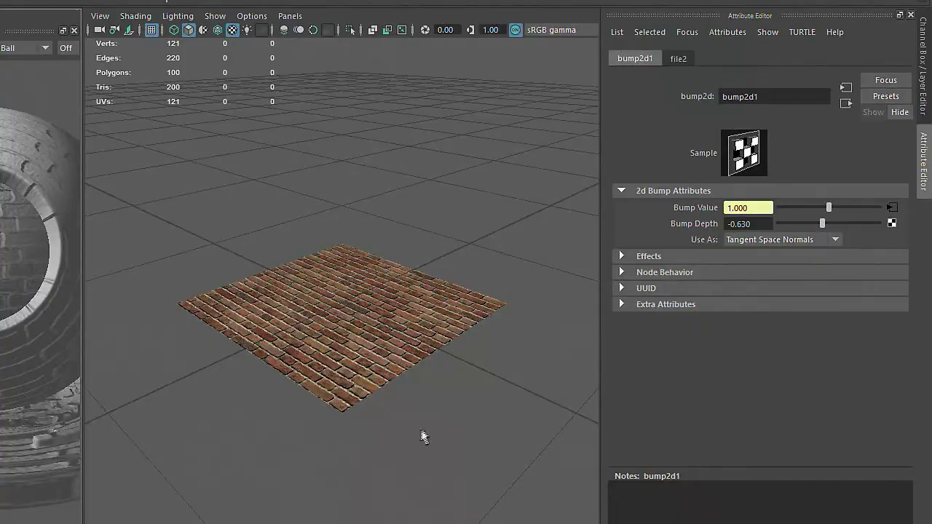
{"action": "left_click_drag", "start_coordinate": [414, 432], "coordinate": [399, 460], "text": "alt"}
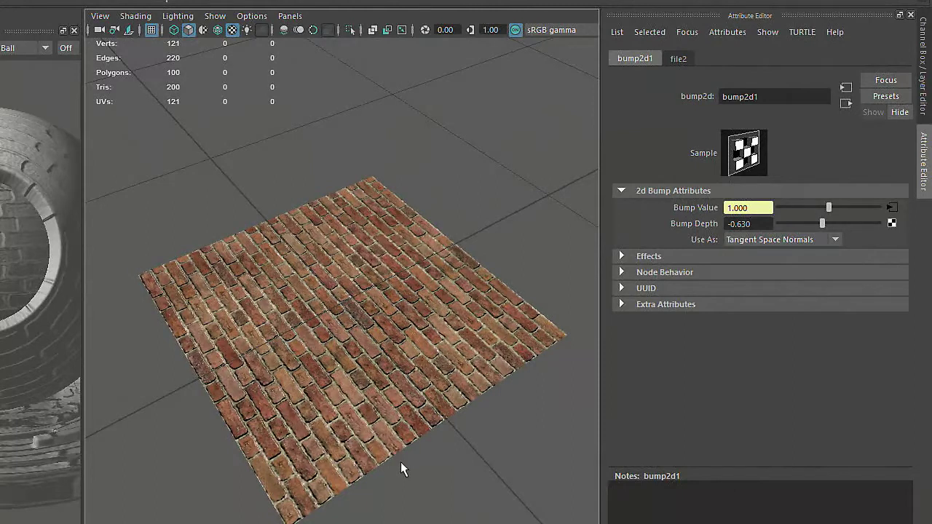